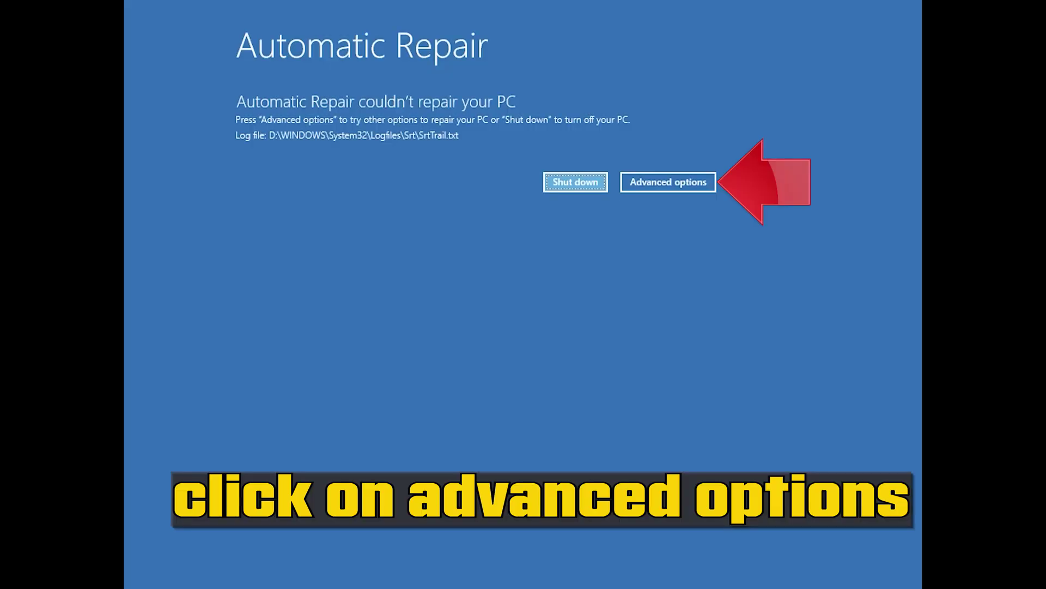
Step: Start Startup Repair from the advanced troubleshooting options, continuing with the listed account and a blank password
click(664, 177)
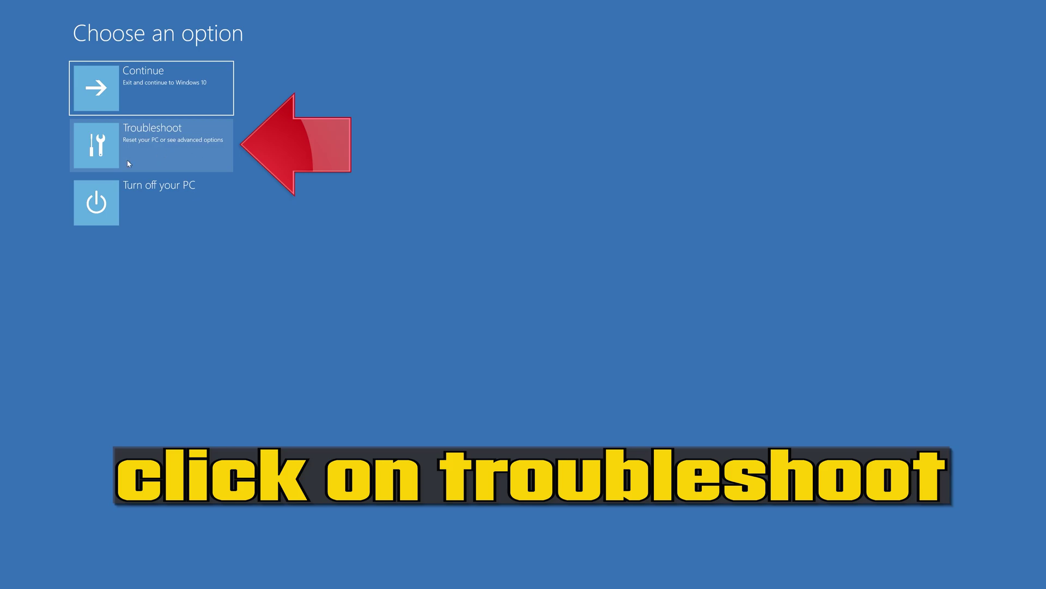
click(157, 150)
click(164, 145)
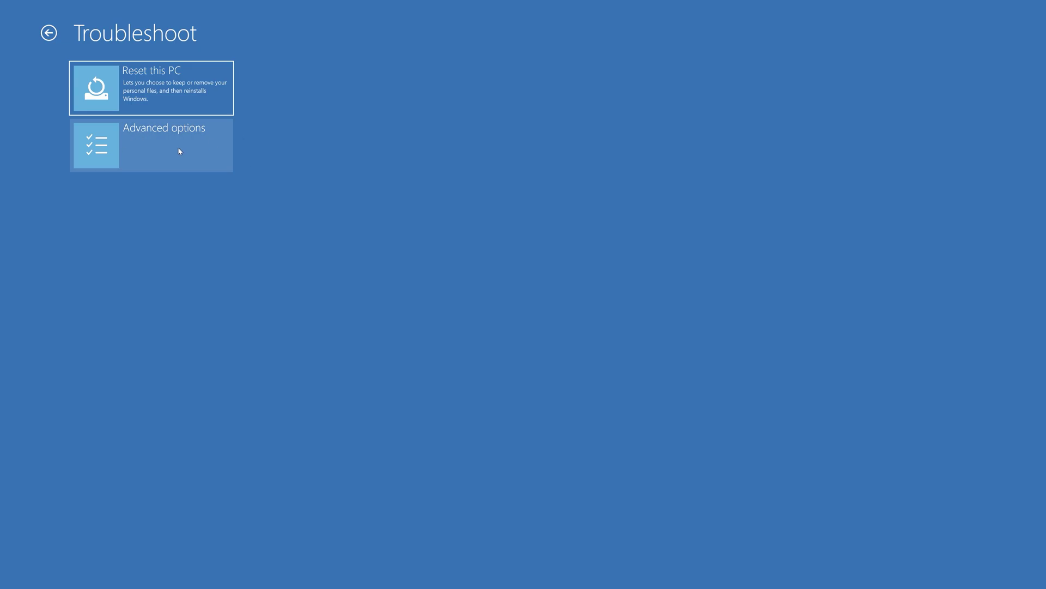
click(180, 151)
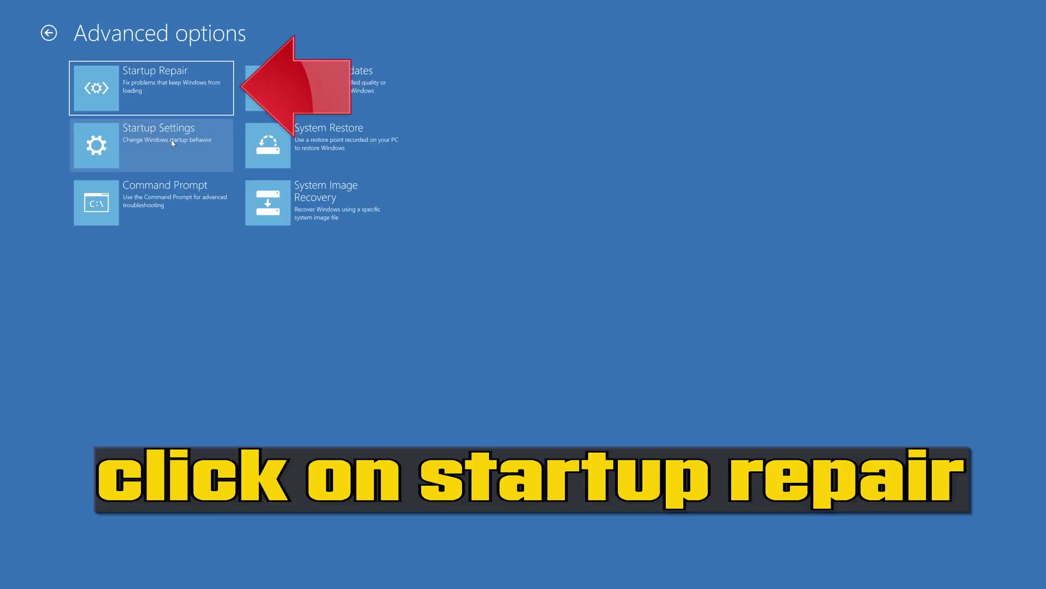
click(175, 89)
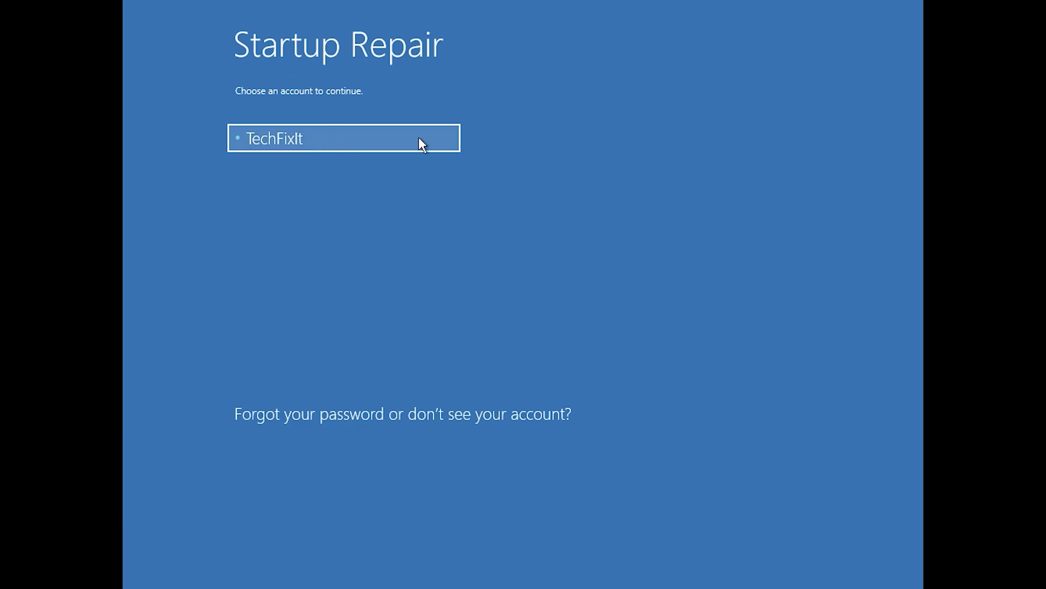
click(392, 141)
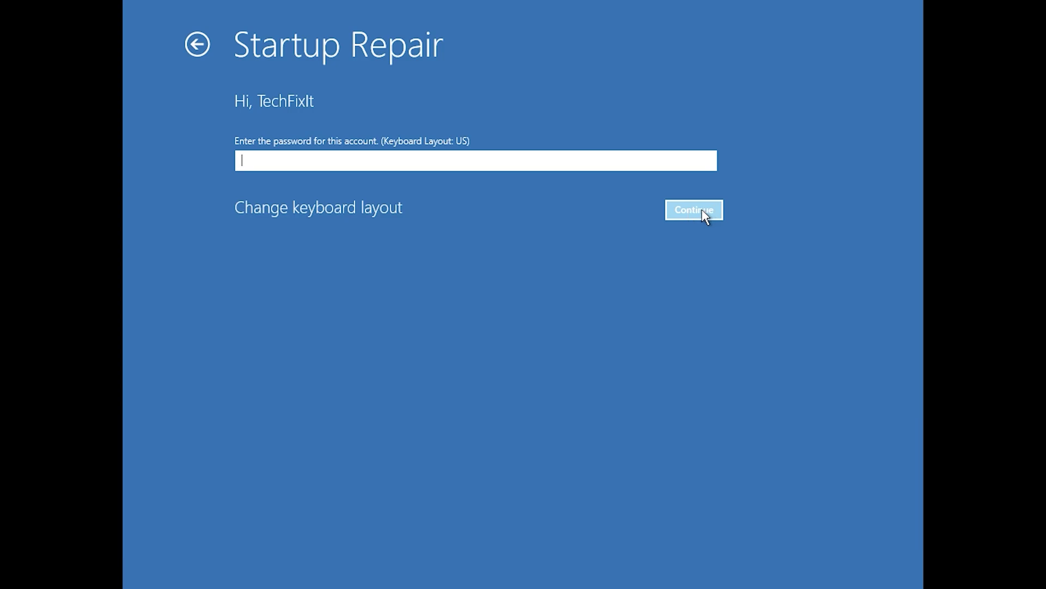
click(703, 211)
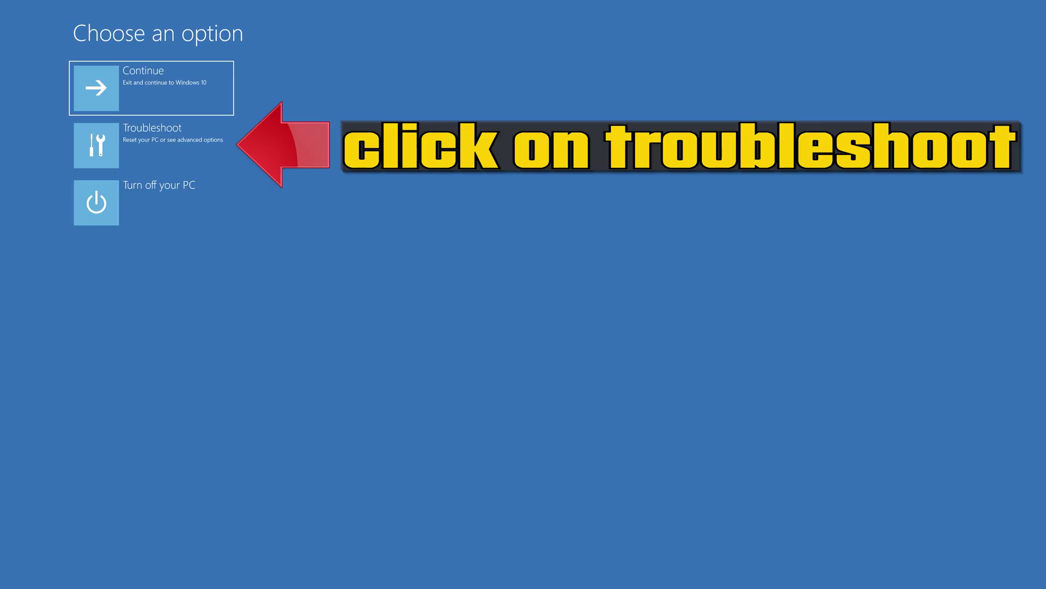
Step: Open the recovery Command Prompt with the listed account and a blank password, and check the disk with chkdsk /f c:
click(153, 150)
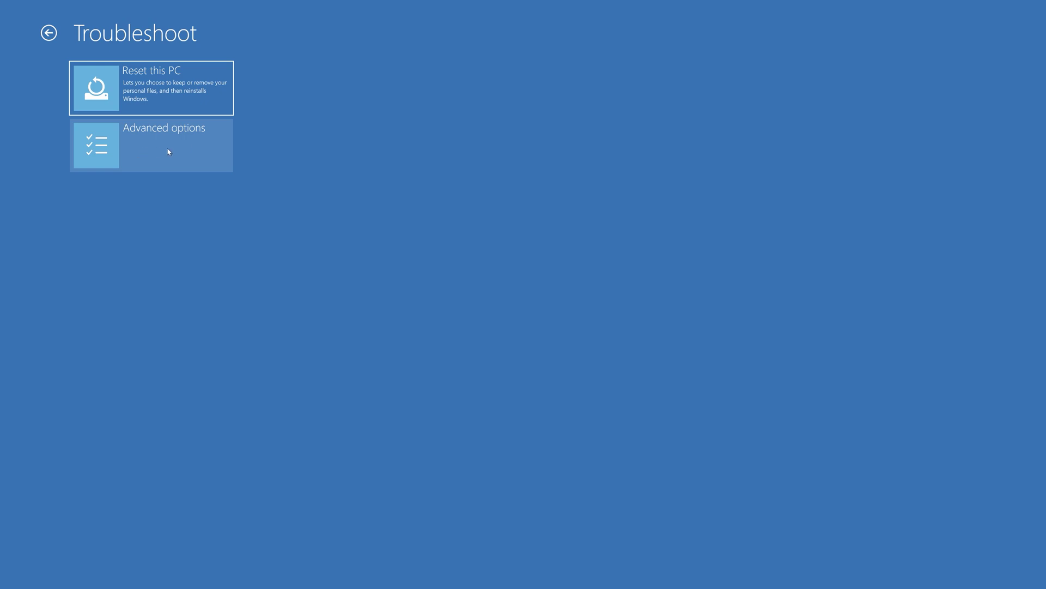
click(169, 151)
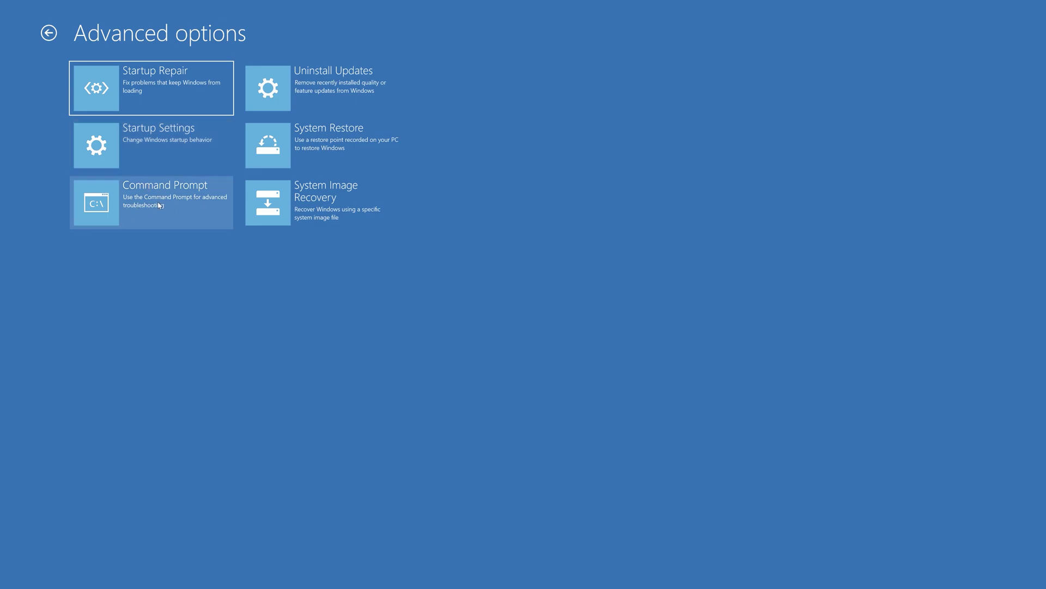
click(197, 208)
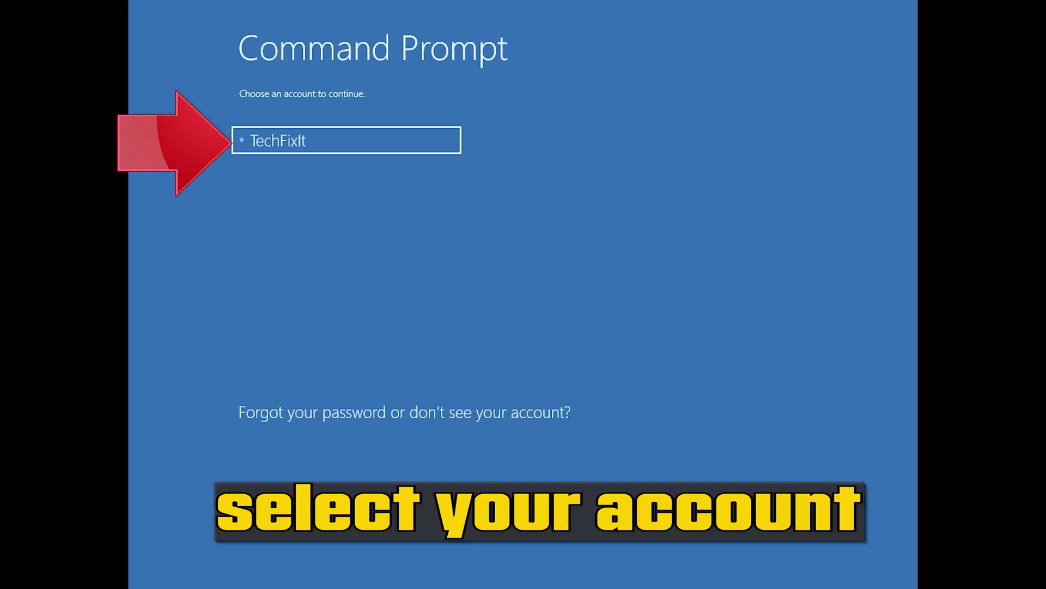
click(420, 150)
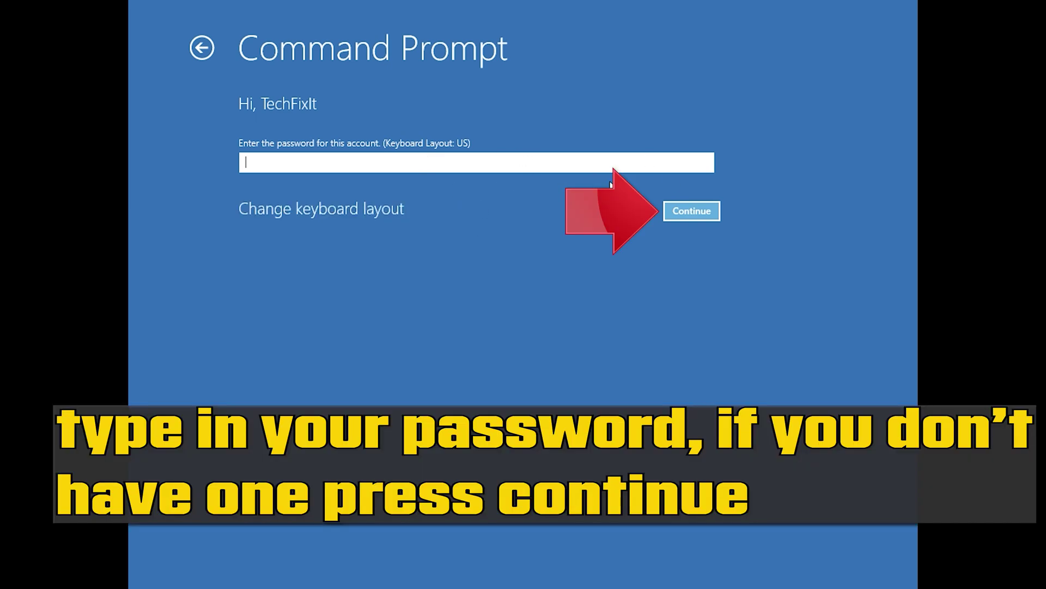
click(688, 212)
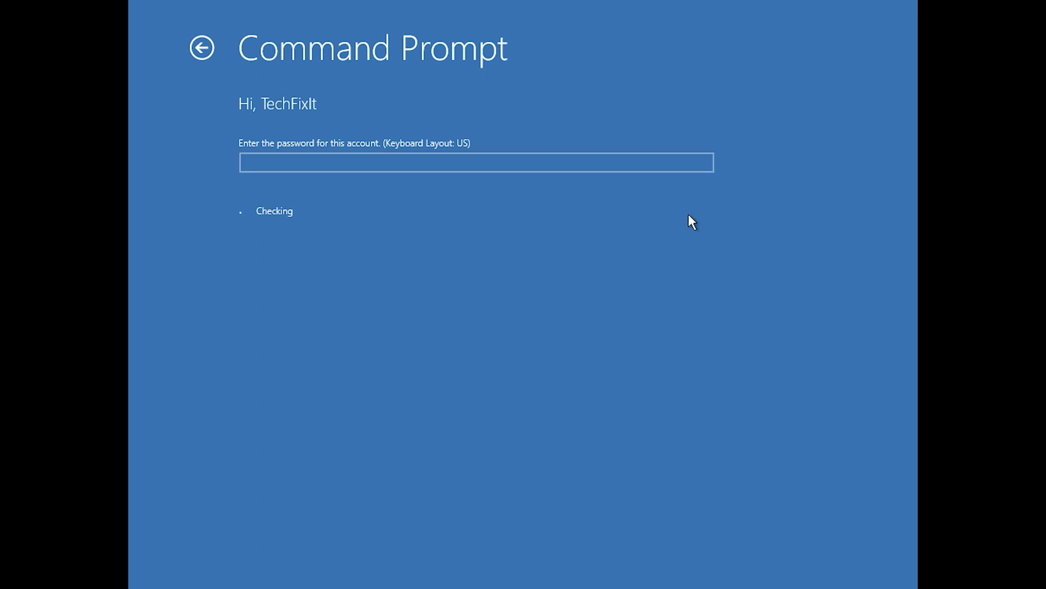
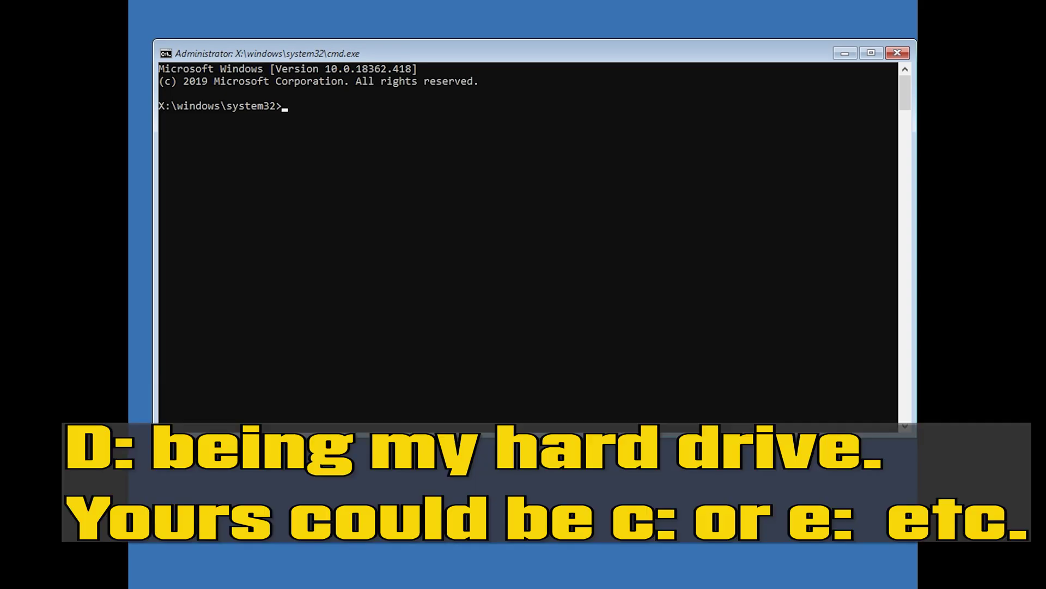
text(chkdsk /f c:)
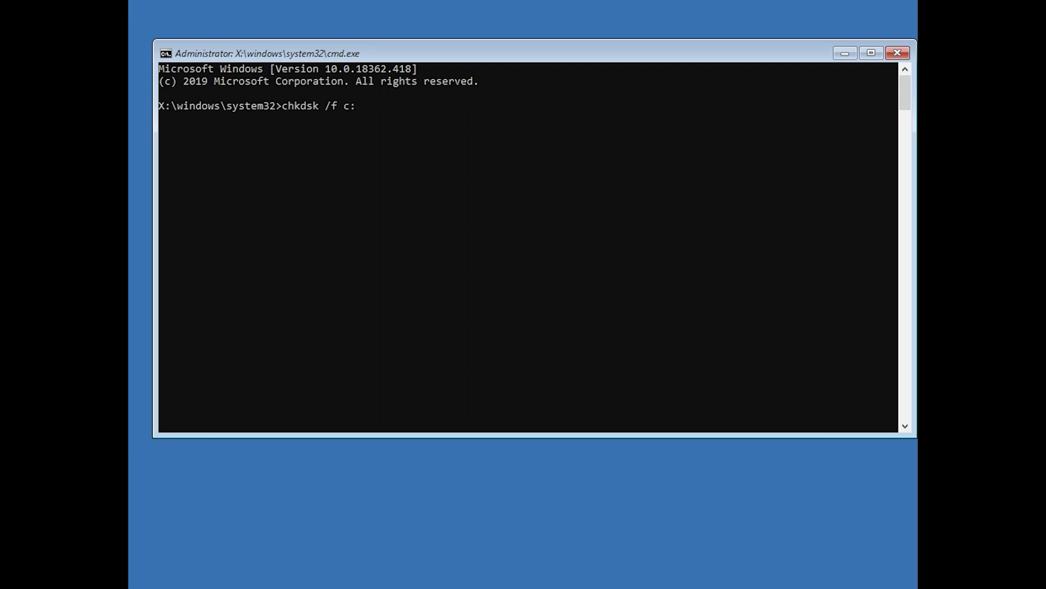
key(Return)
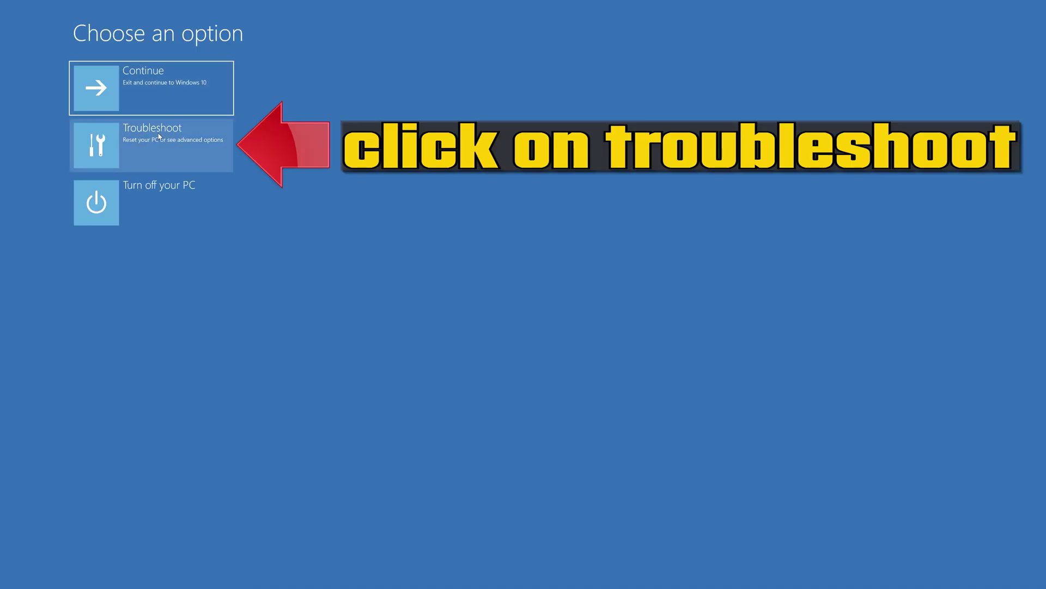
Step: Reopen the recovery Command Prompt from the advanced troubleshooting options, choosing the listed account
click(144, 162)
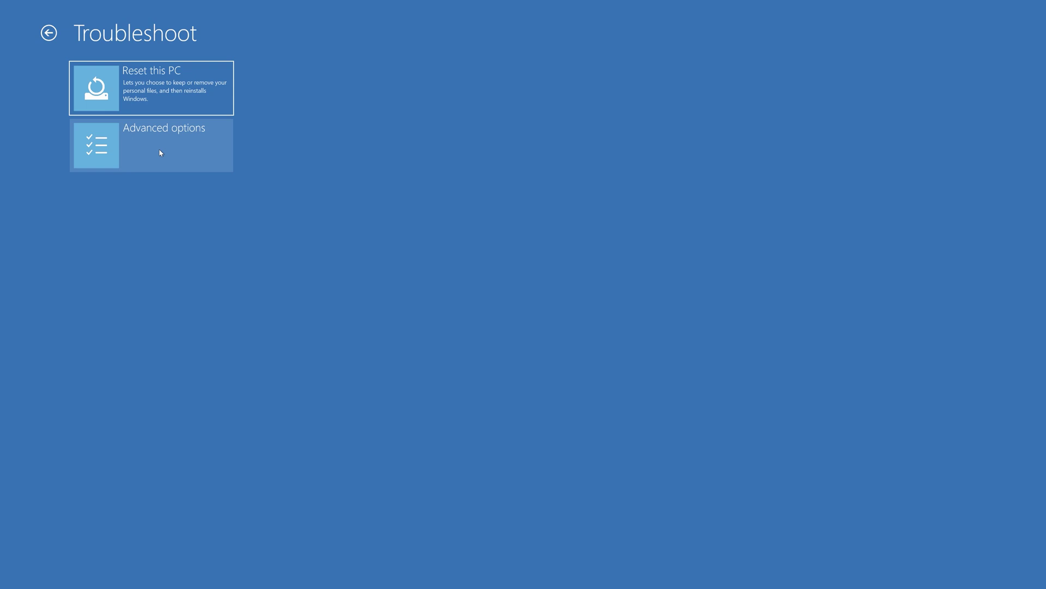
click(161, 153)
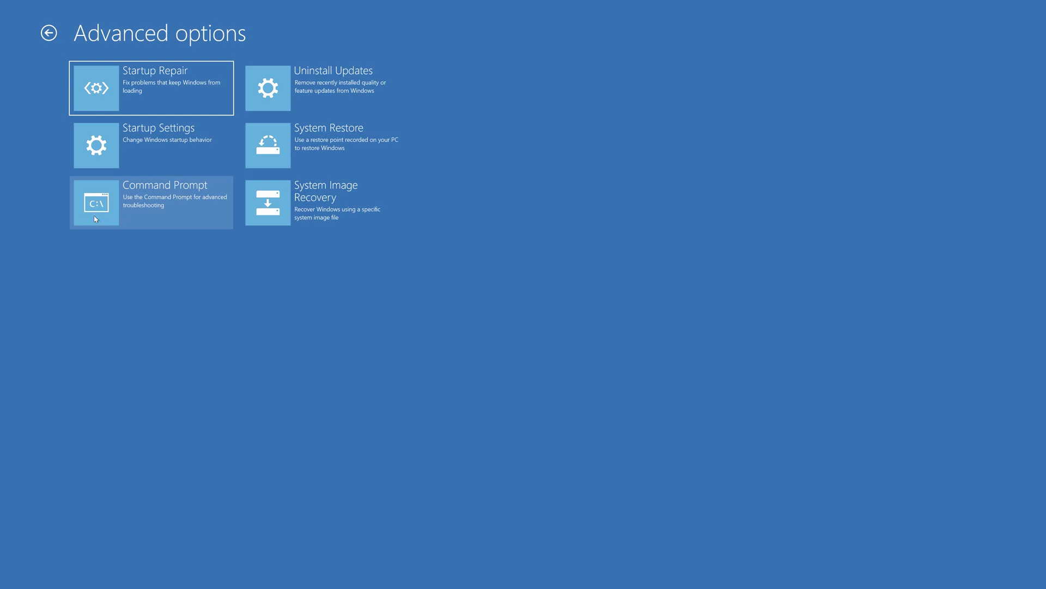
click(148, 222)
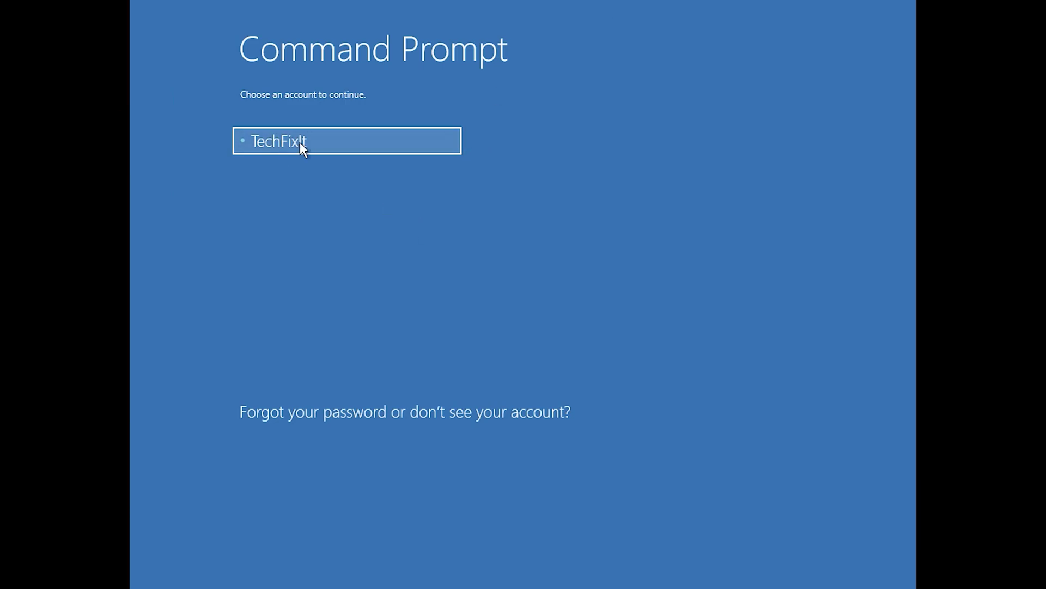
click(344, 146)
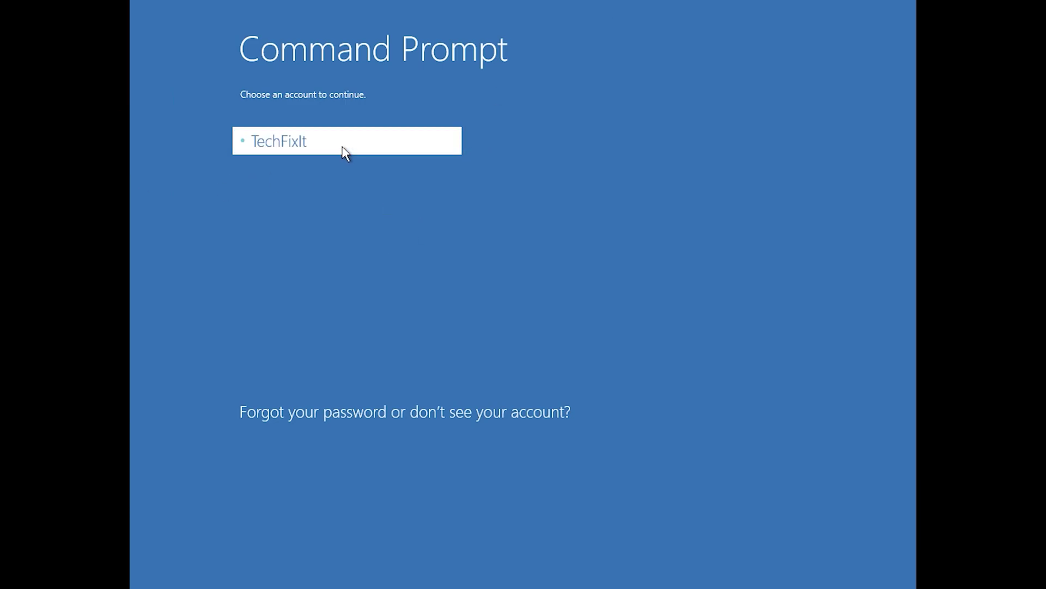
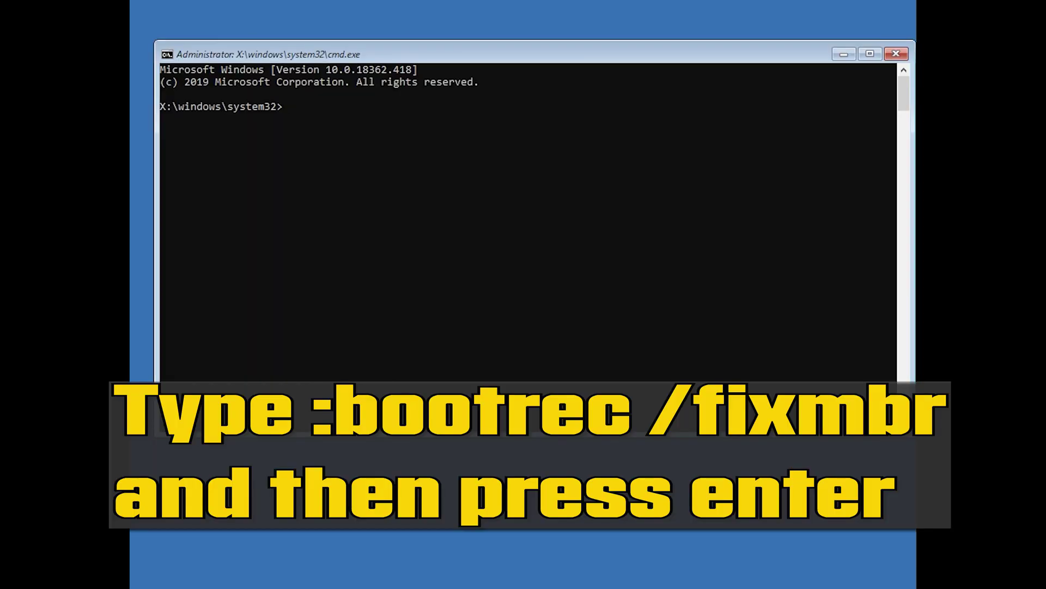
Step: Repair the boot code by running bootrec /fixmbr, bootrec /fixboot and bootsect /nt60 sys
text(bootrec)
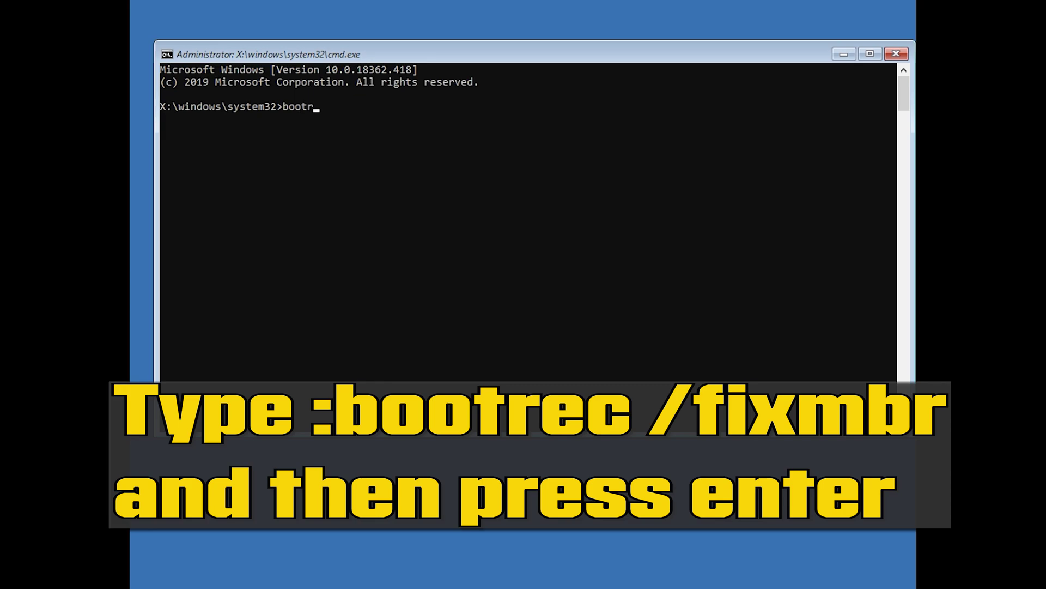
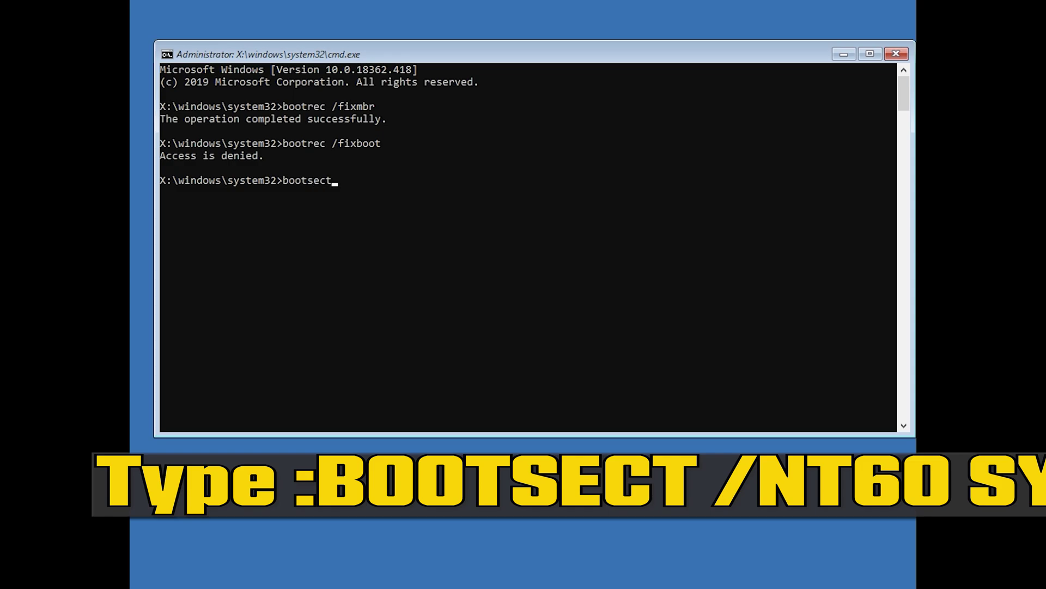
text(/nt60 sys)
key(Return)
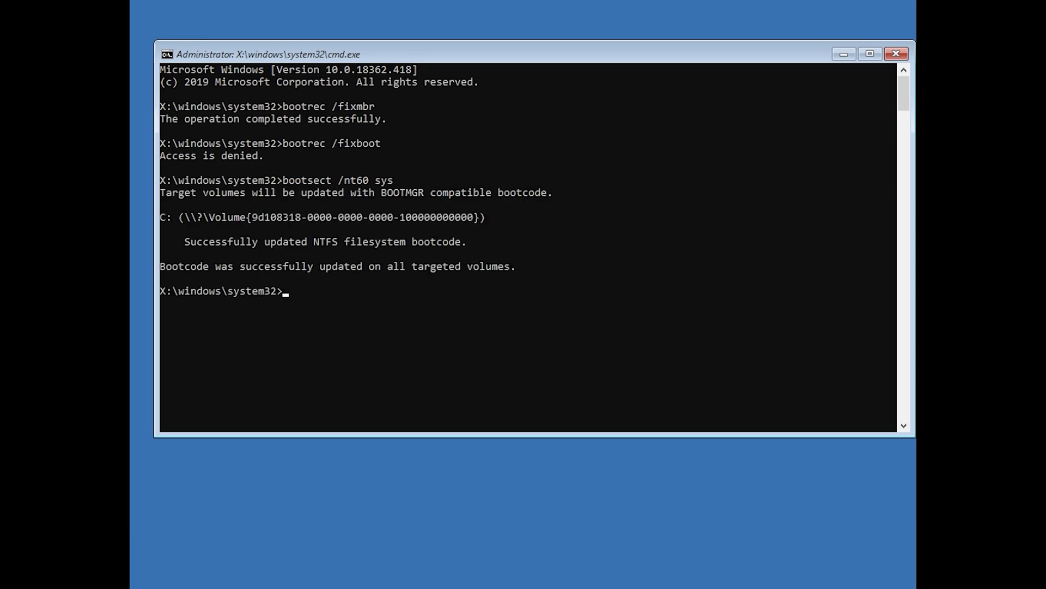
Step: Run bootrec /fixboot again and back up the boot configuration with bcdedit /export c:\bcdbackup
text(boot)
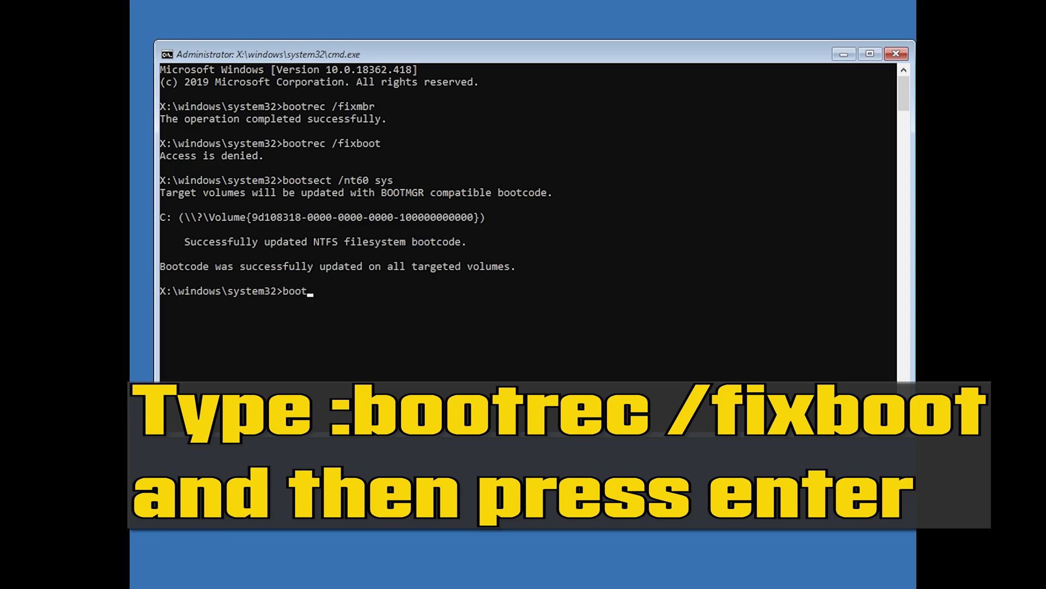
text(rec /fixboot)
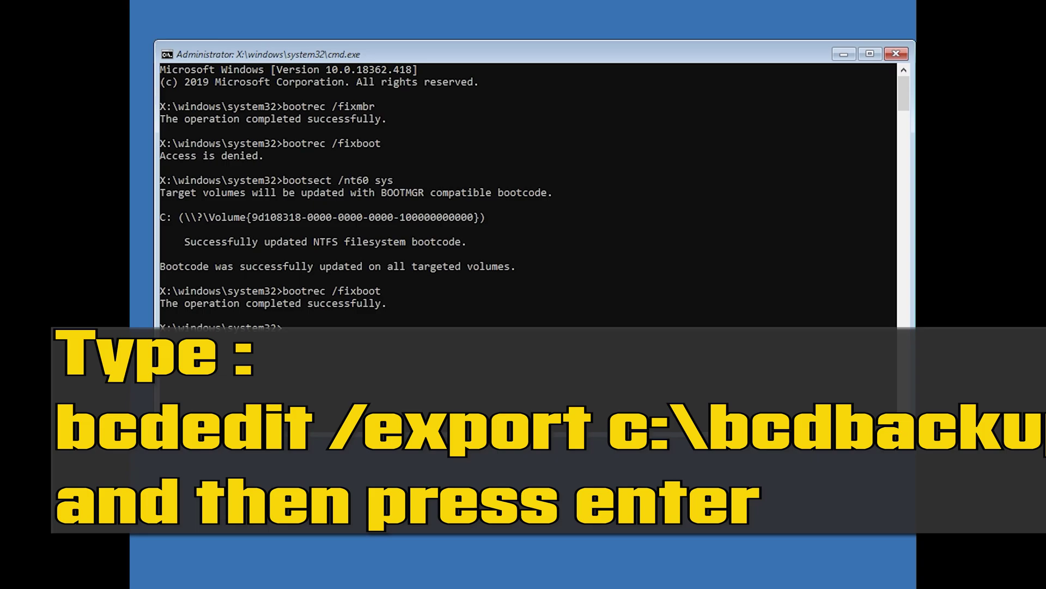
text(cdedit /export c:\bcdbackup)
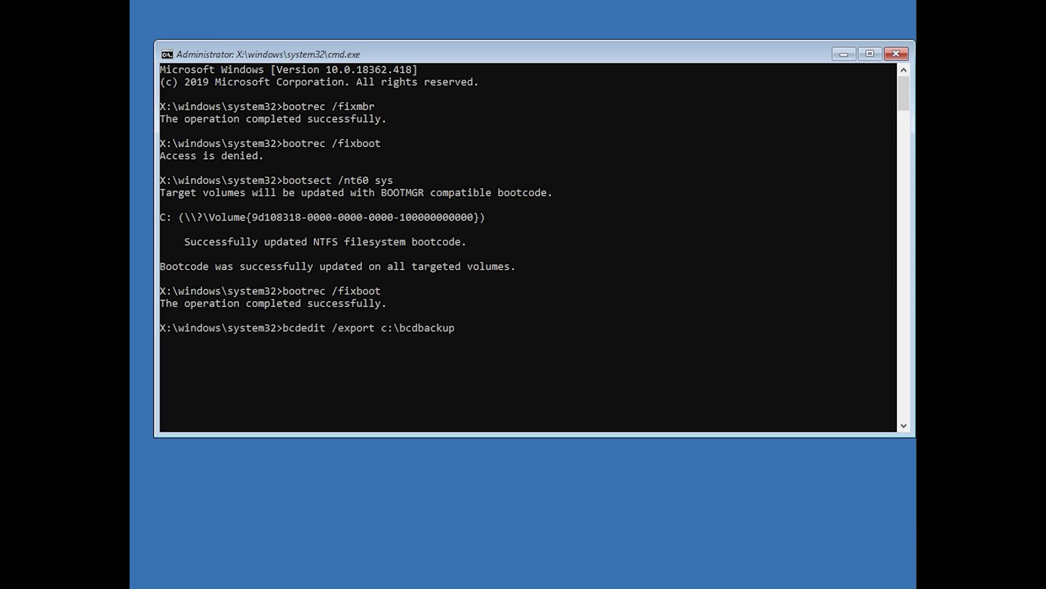
key(Return)
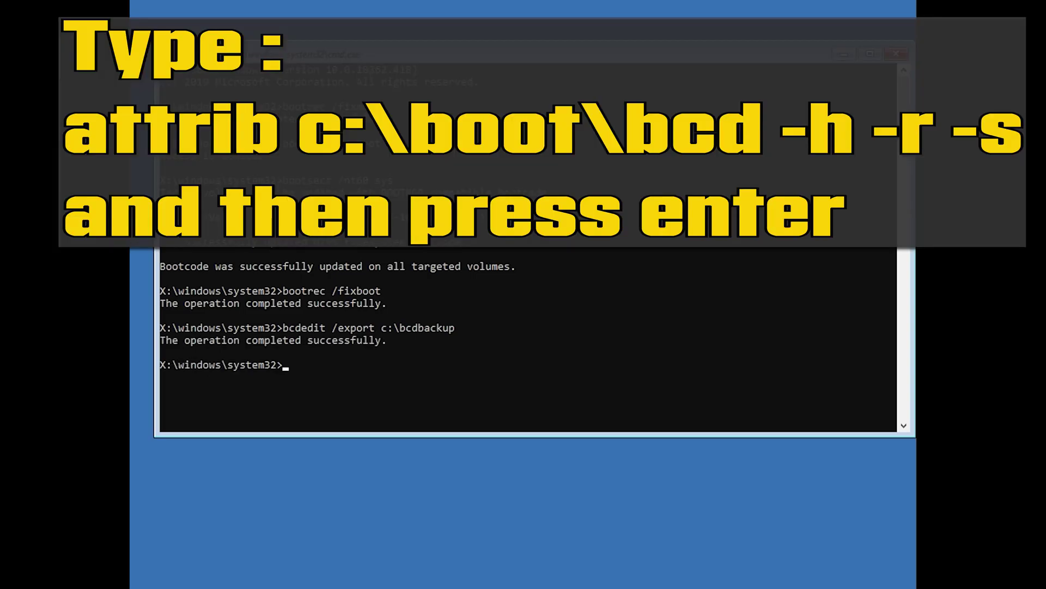
Step: Clear the attributes of c:\boot\bcd with attrib -h -r -s and rename the file to bcd.old
text(attrib c:\boot\bcd)
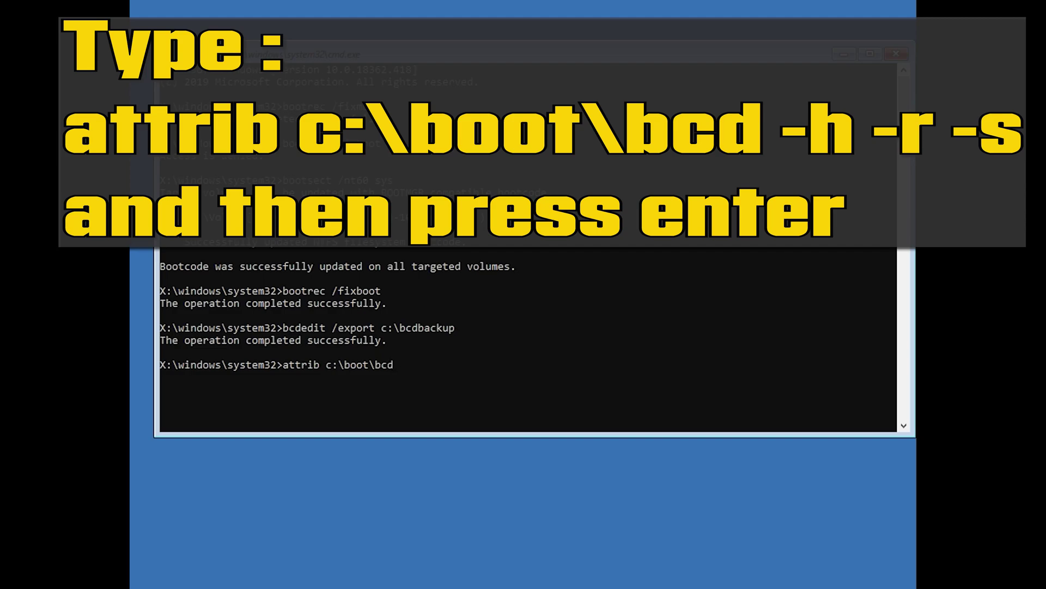
text( -h -r -s)
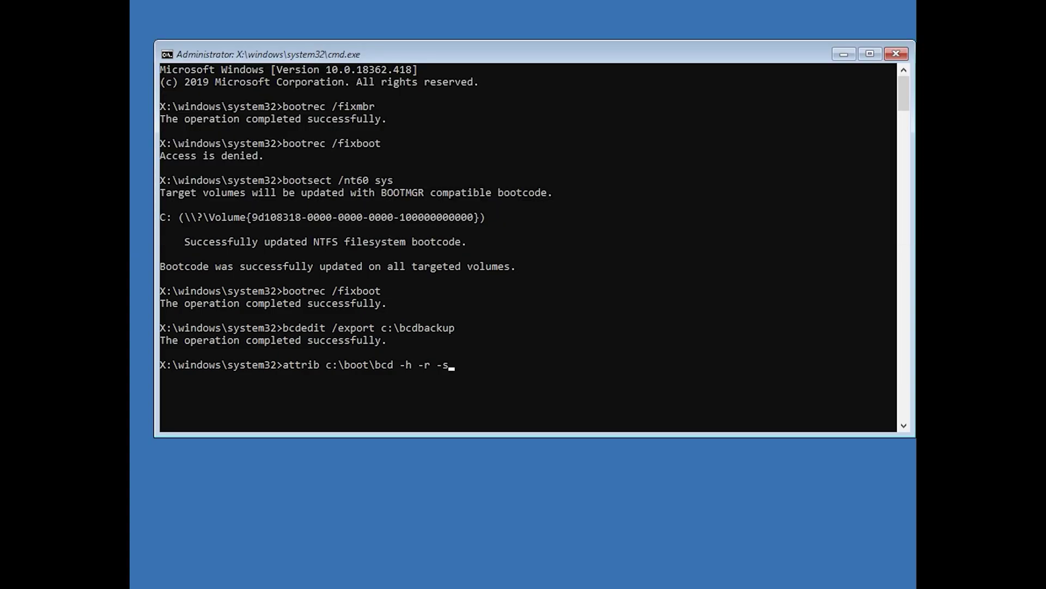
key(Return)
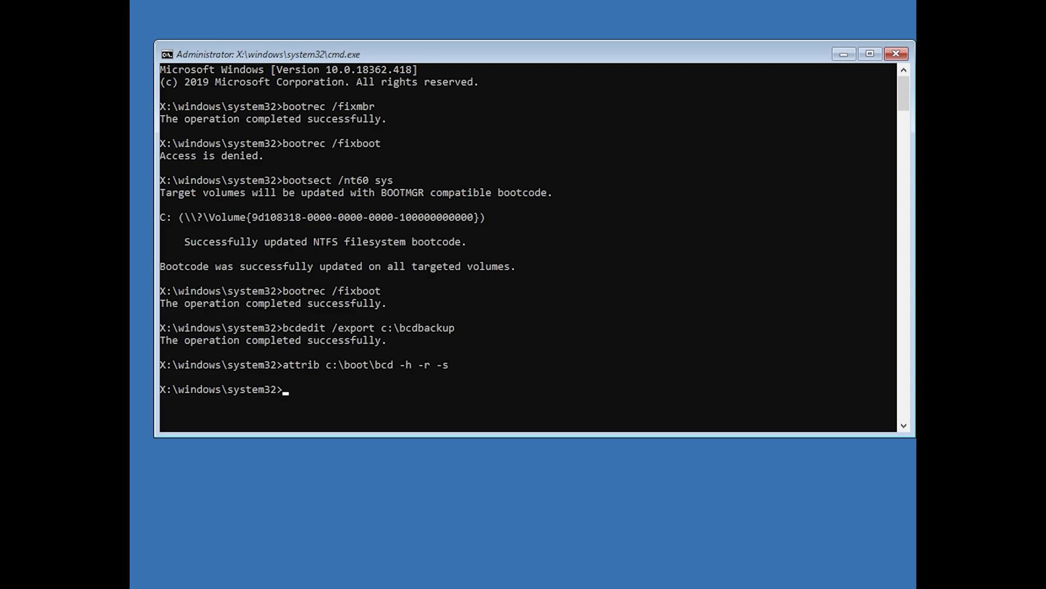
text(ren c)
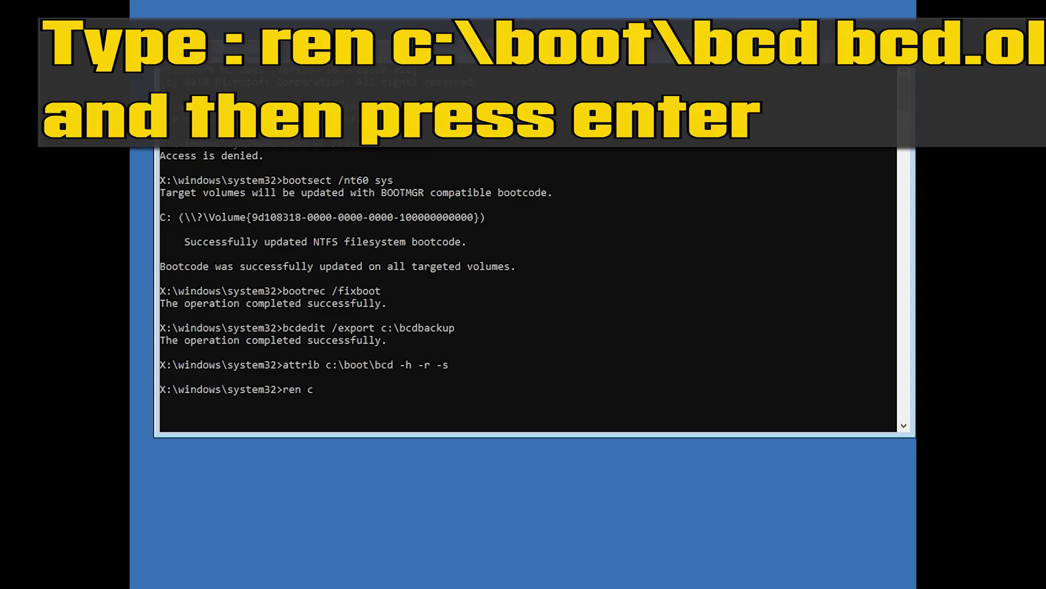
text(:\boot\bcd bcd.old)
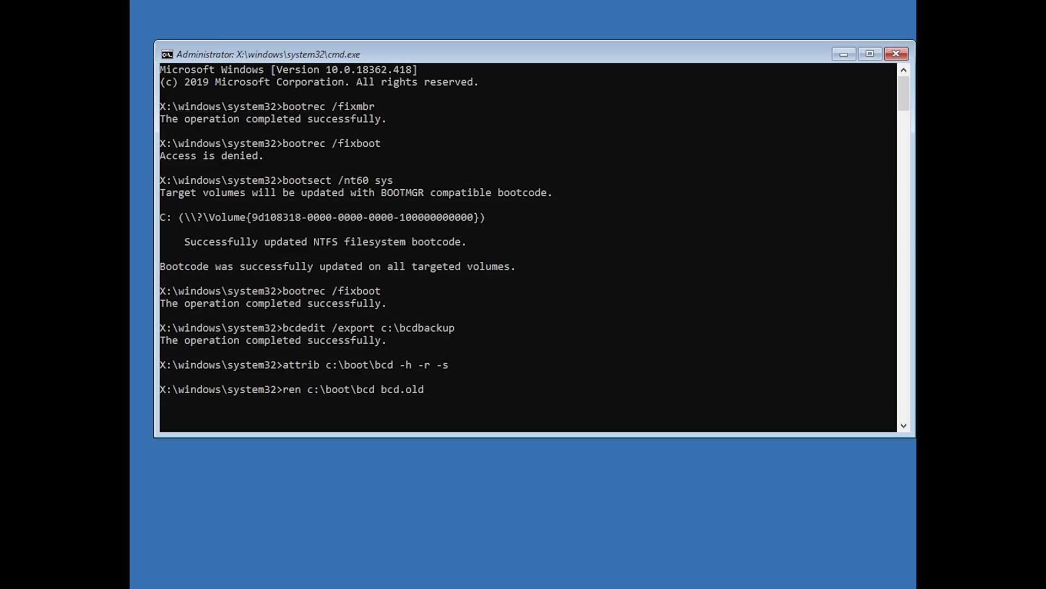
key(Return)
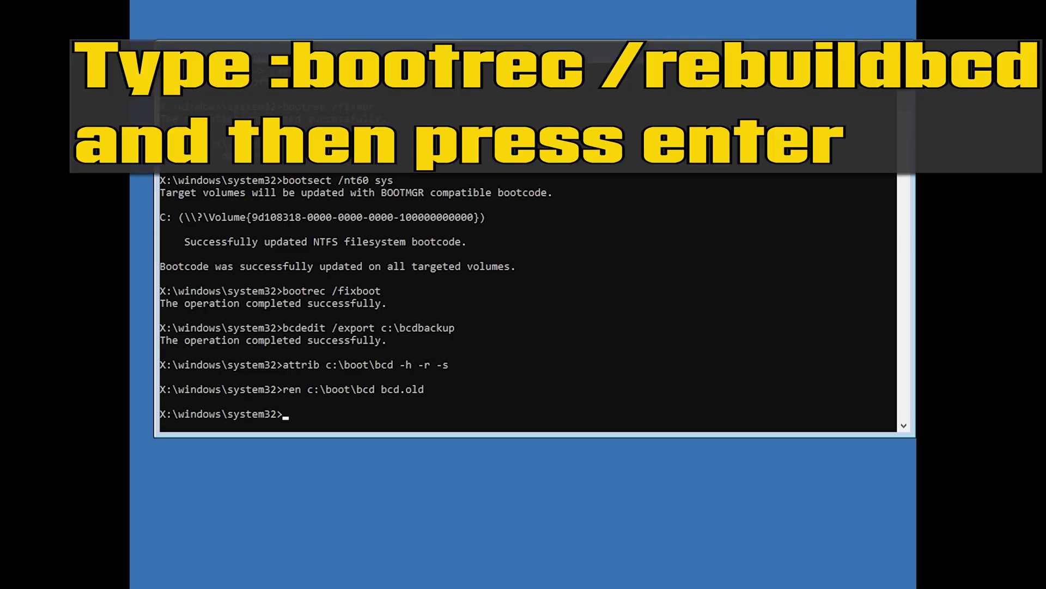
Step: Rebuild the boot configuration with bootrec /rebuildbcd, answering y to add the D:\Windows installation to the boot list
text(bootrec /rebuildbcd)
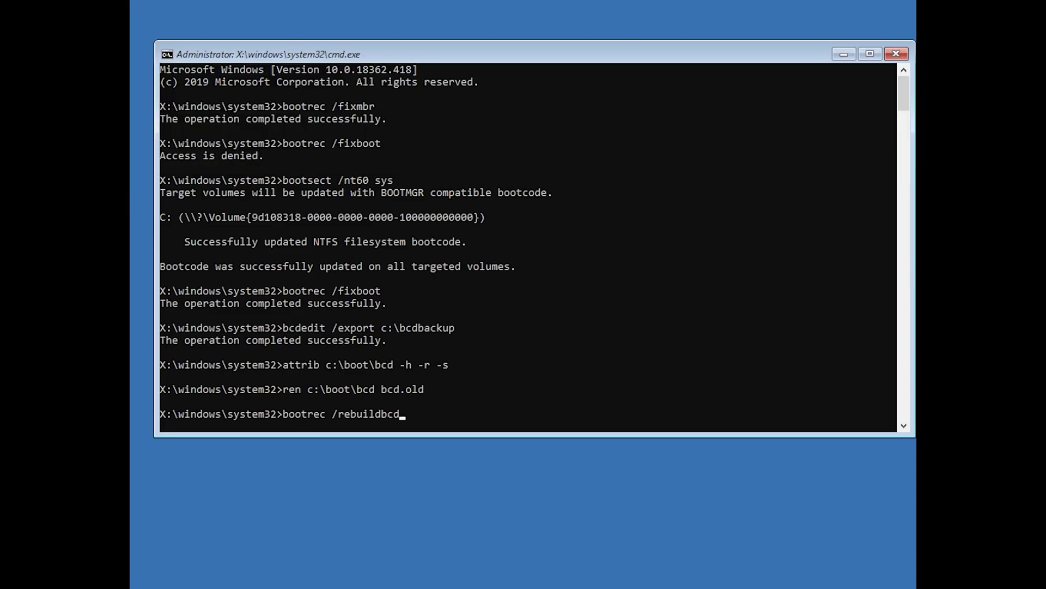
key(Return)
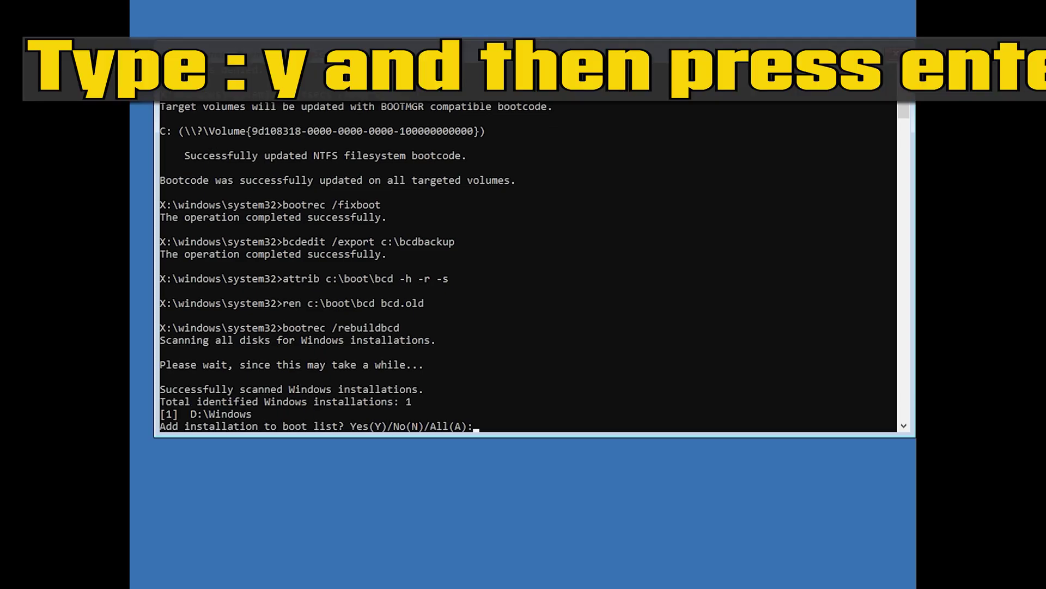
text(y)
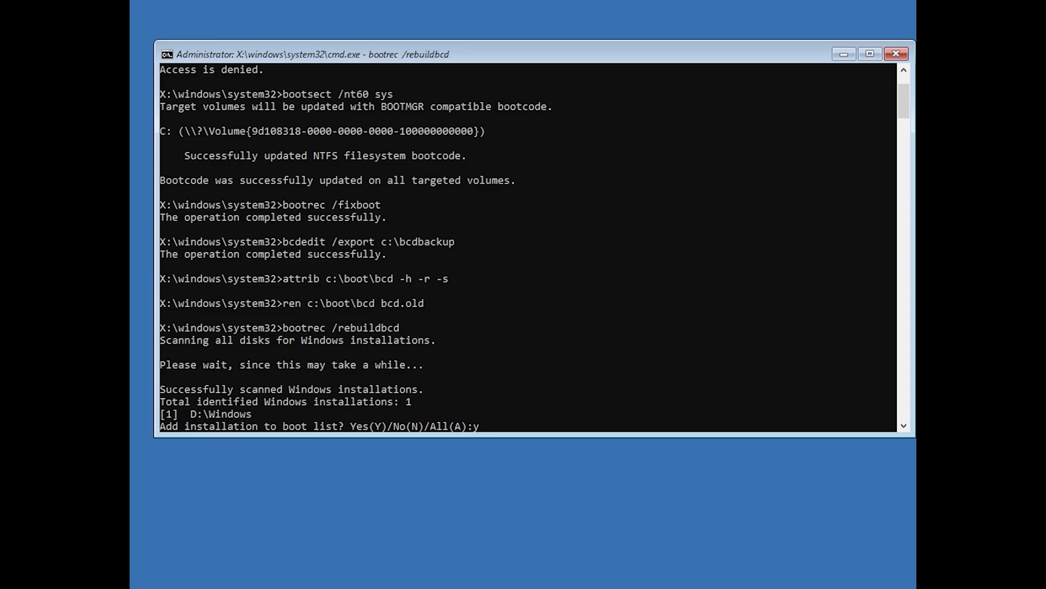
key(Return)
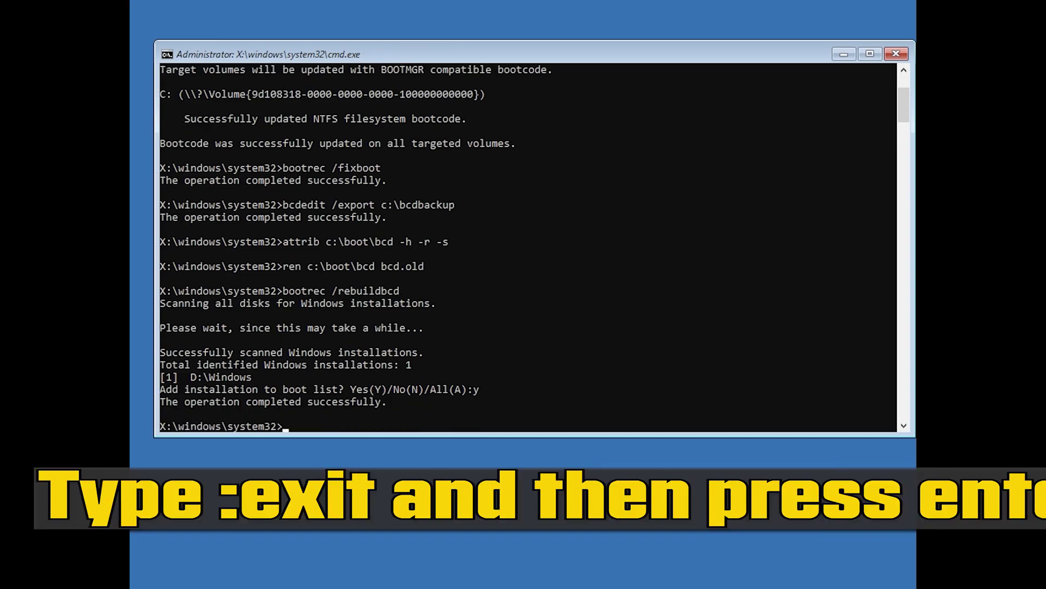
Step: Exit the recovery Command Prompt and continue to Windows 10 to restart the PC
text(exit)
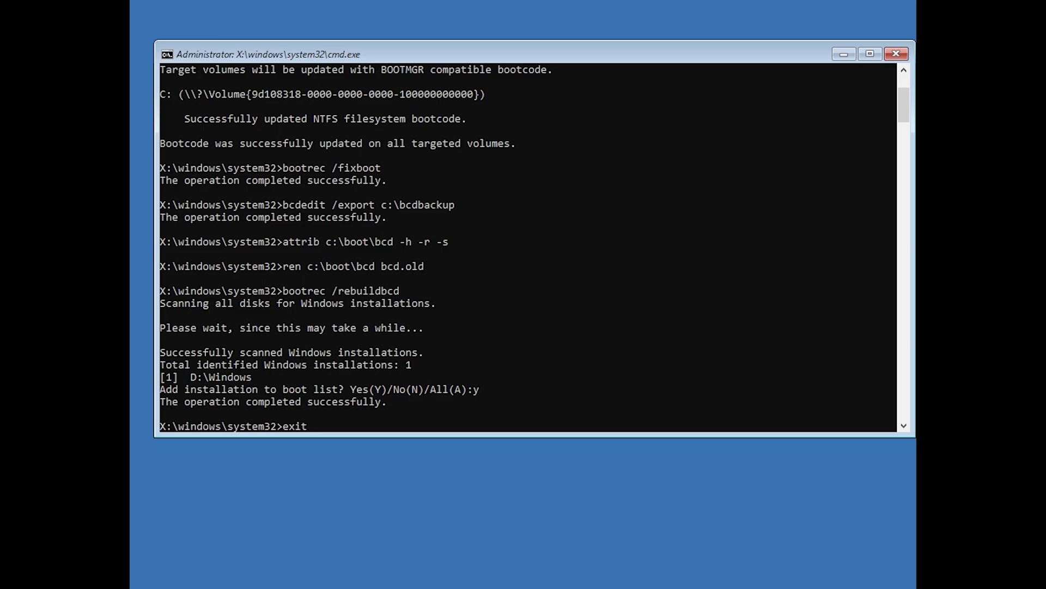
key(Return)
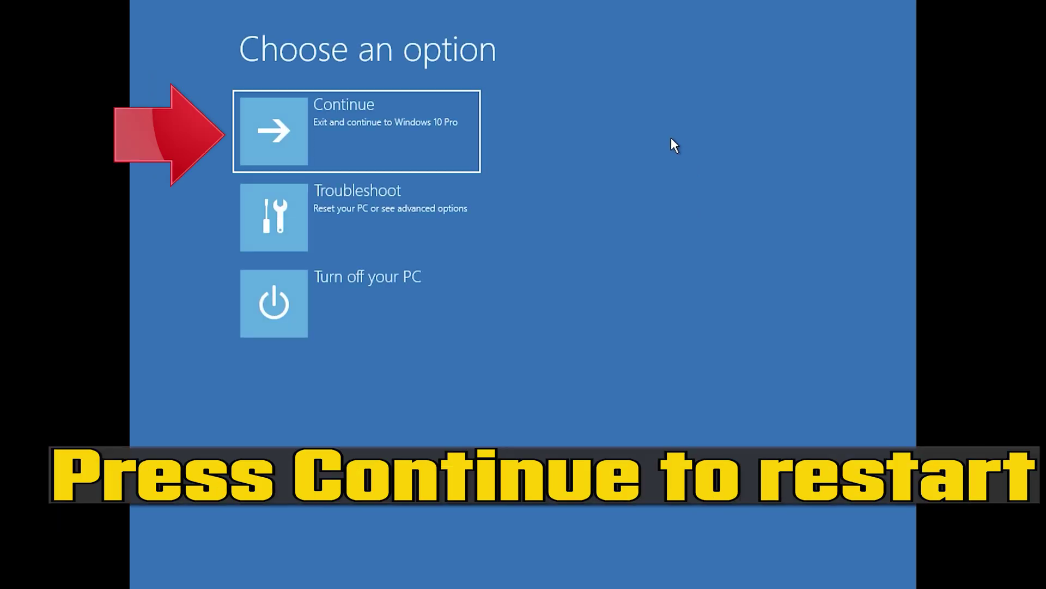
click(376, 118)
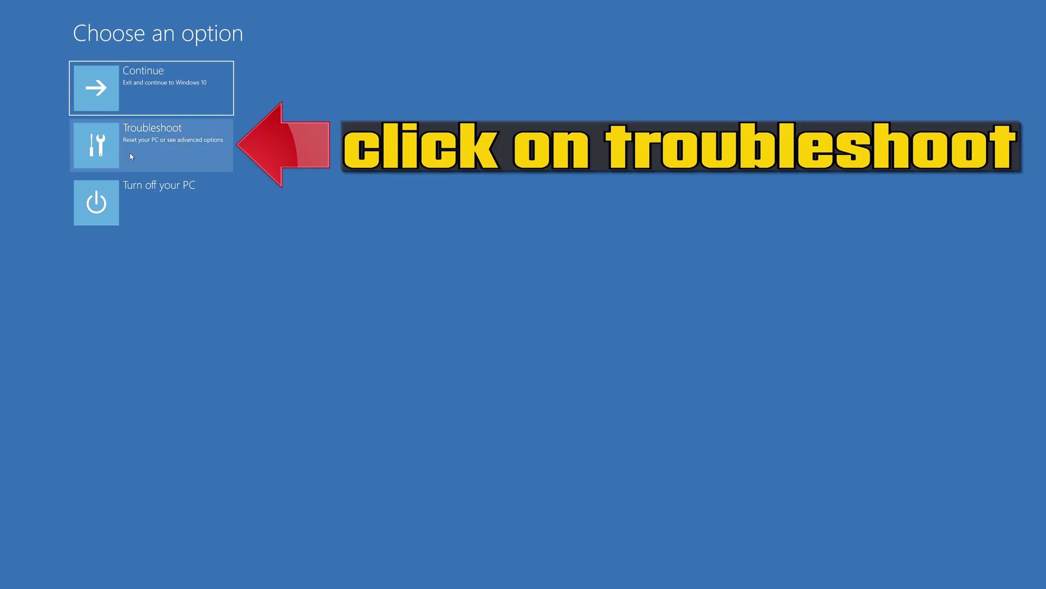
Step: Open System Restore from the advanced troubleshooting options, choosing the listed account and continuing with its password left blank
click(156, 155)
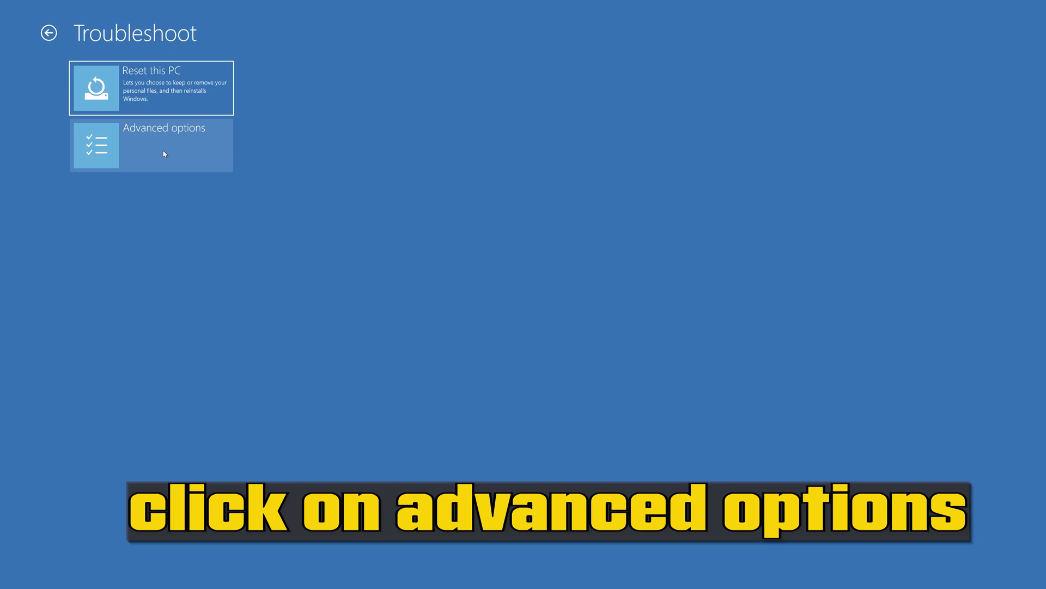
click(164, 154)
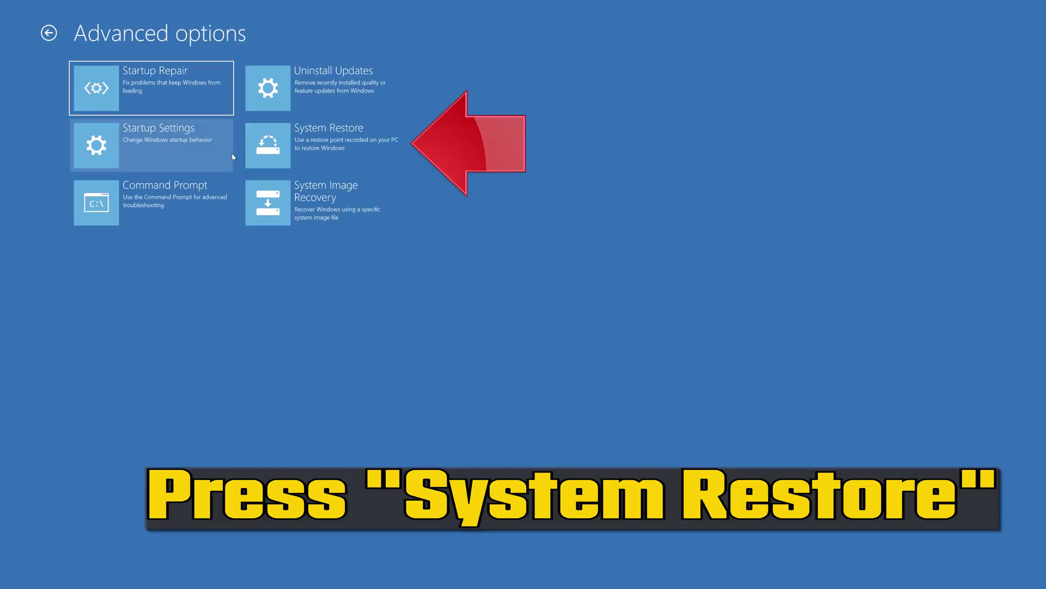
click(344, 159)
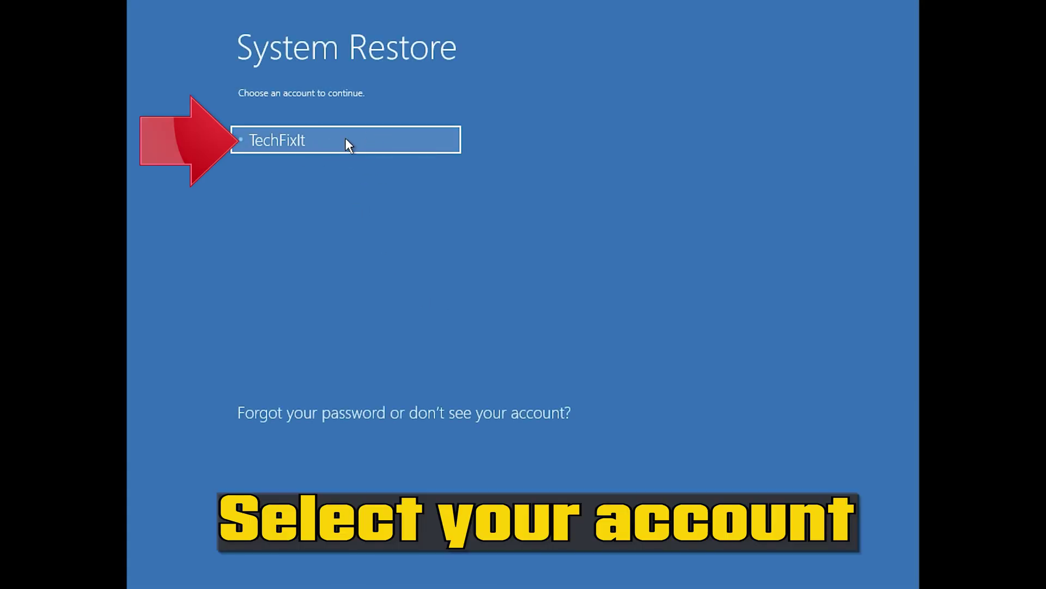
click(357, 137)
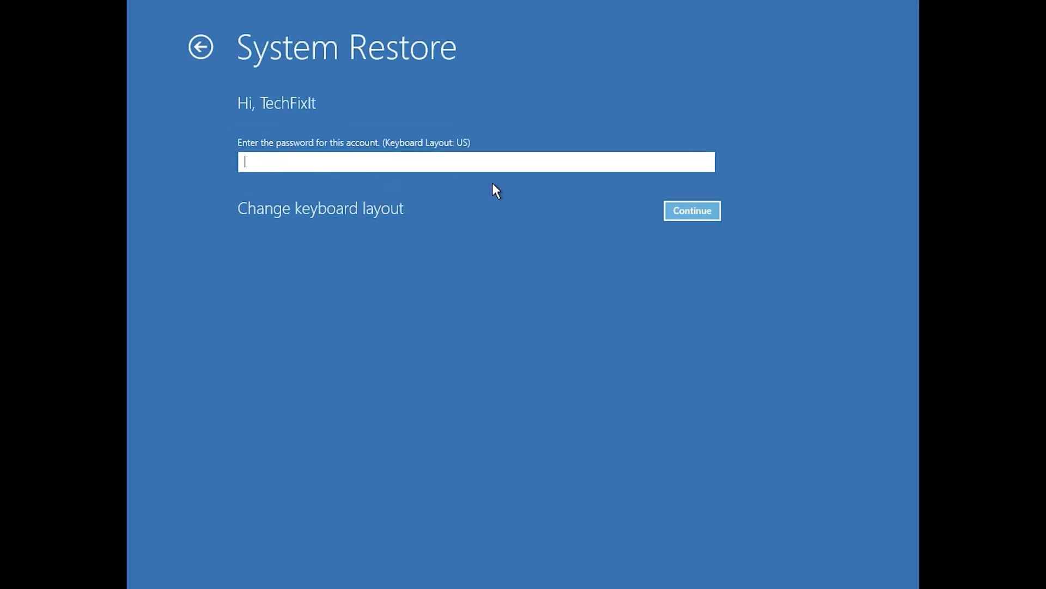
click(679, 211)
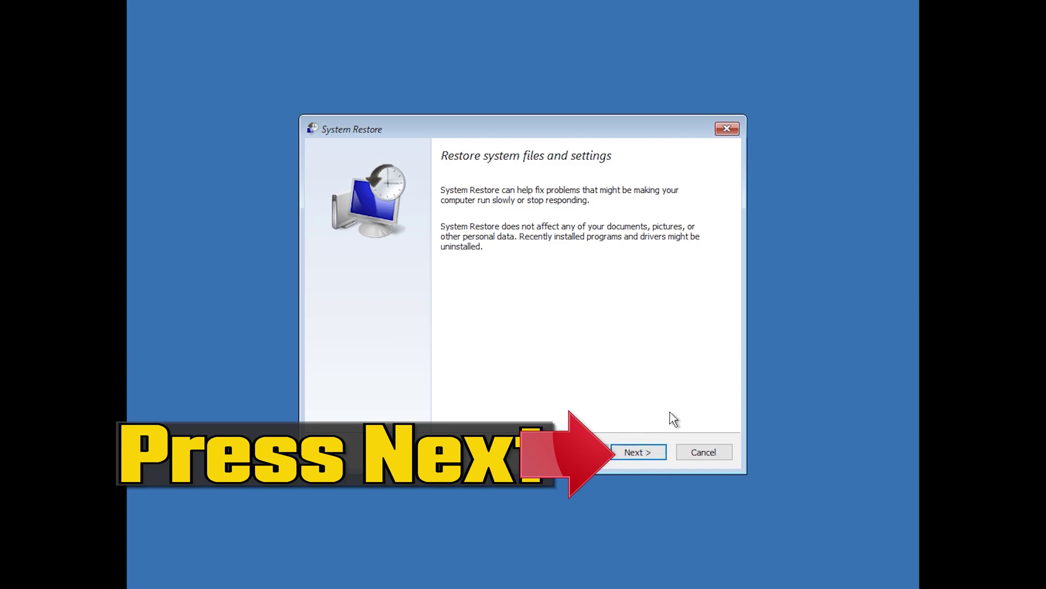
Step: Restore the system to the manual restore point of 1/10/2020 12:21:42 AM, restart the computer and dismiss the completion message
click(639, 452)
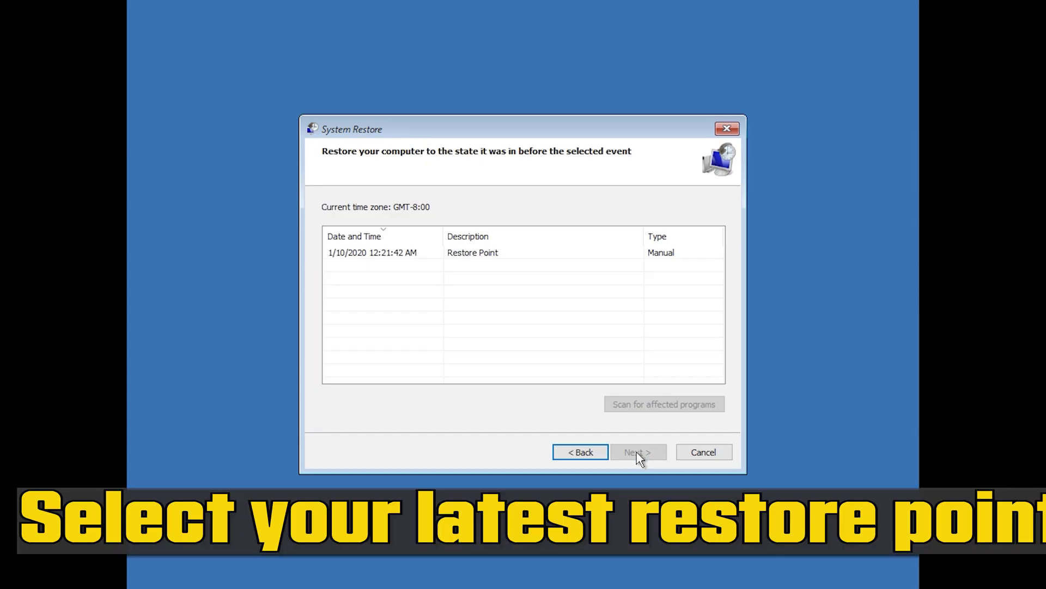
click(360, 254)
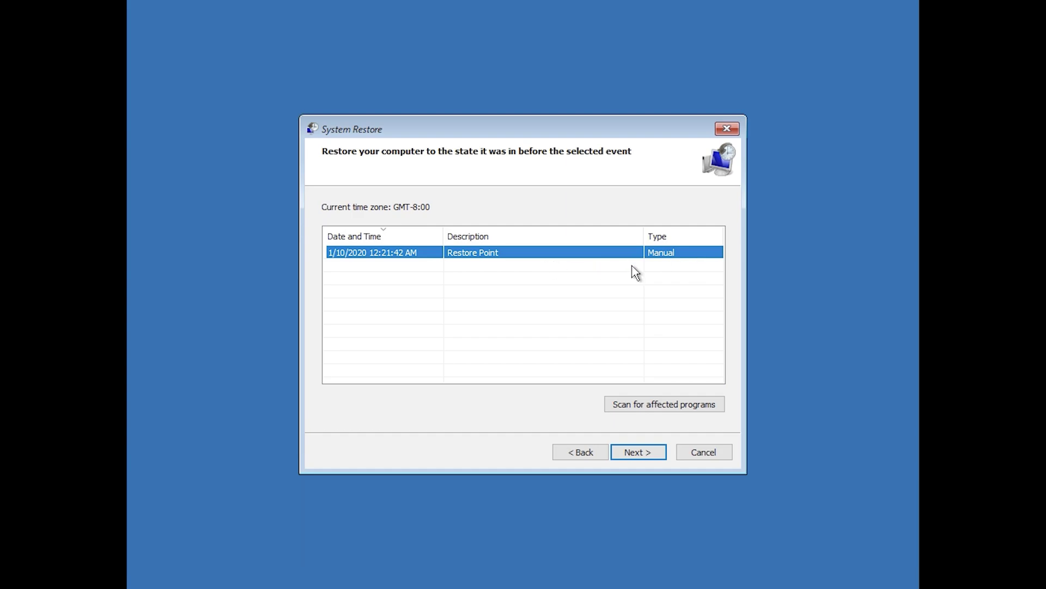
click(643, 459)
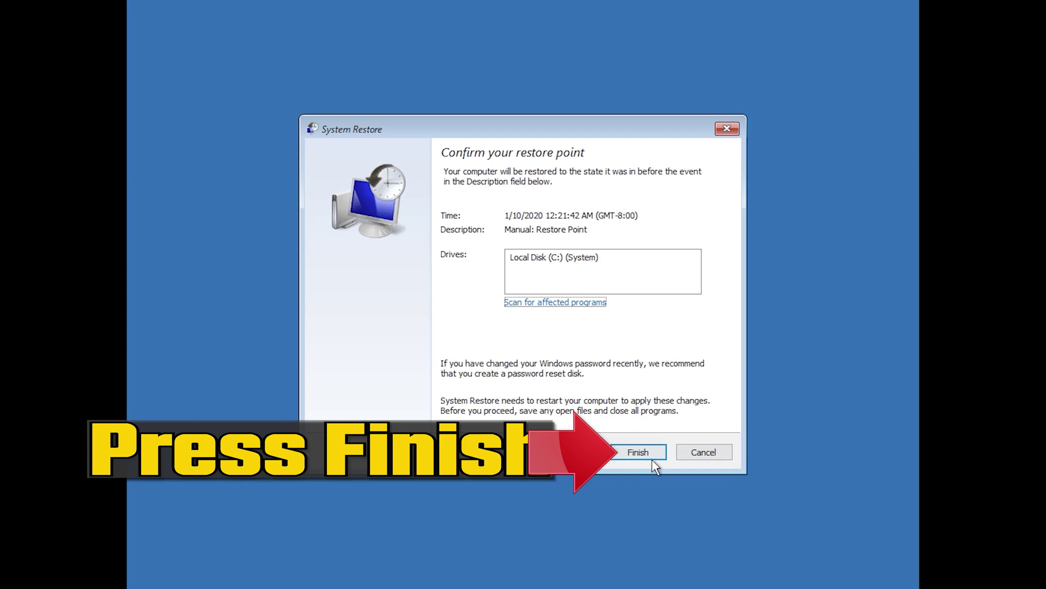
click(639, 457)
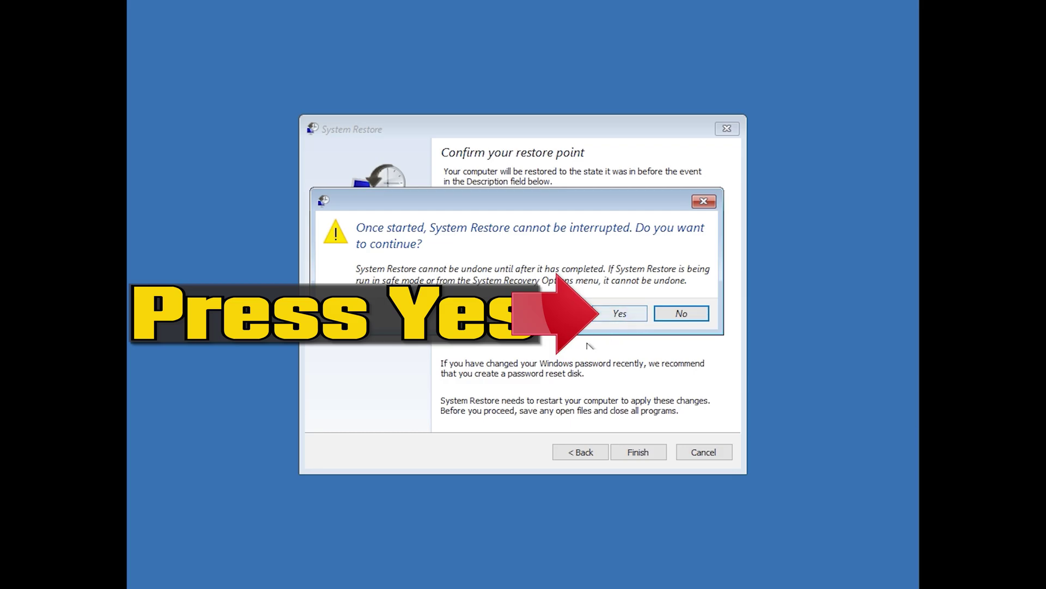
click(619, 315)
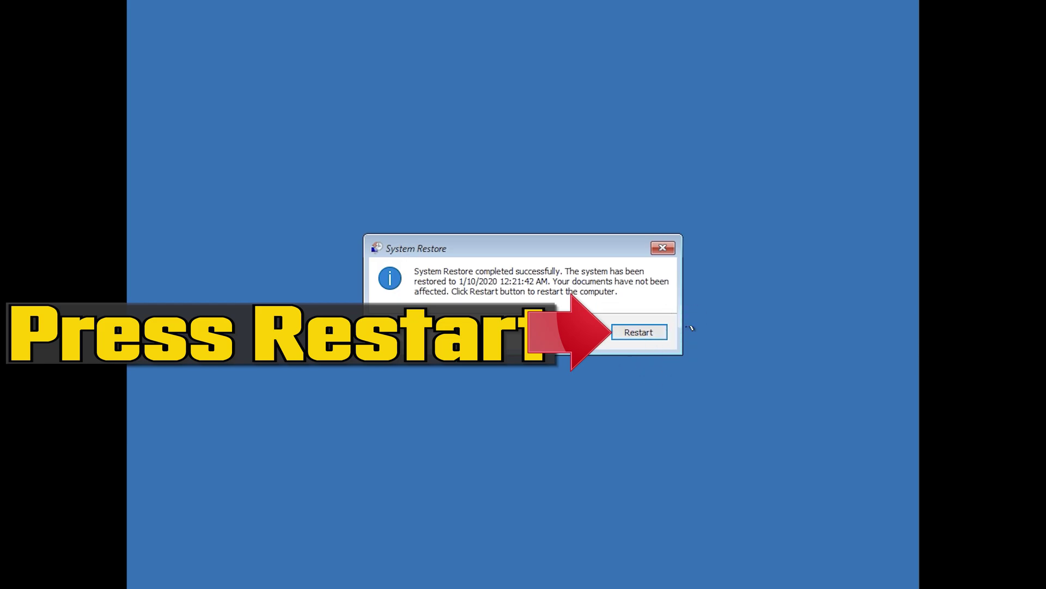
click(630, 335)
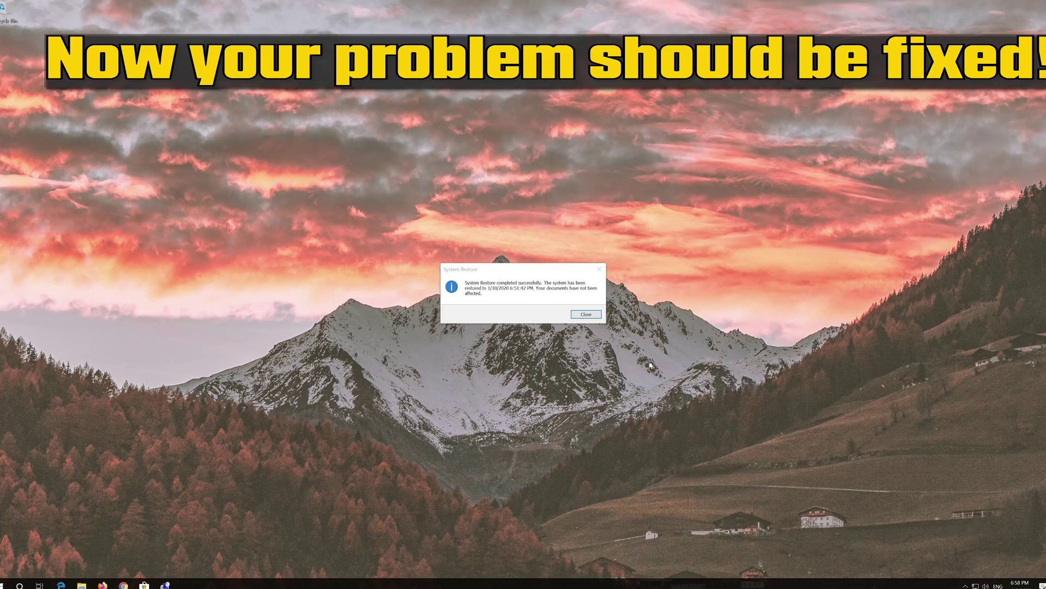
click(585, 314)
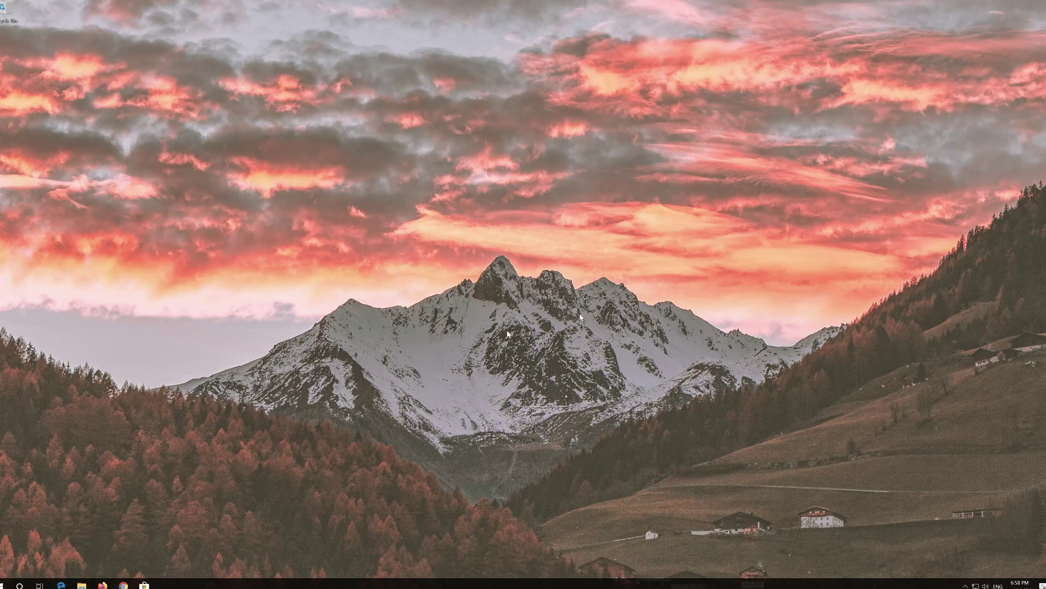
key(alt+z)
click(510, 180)
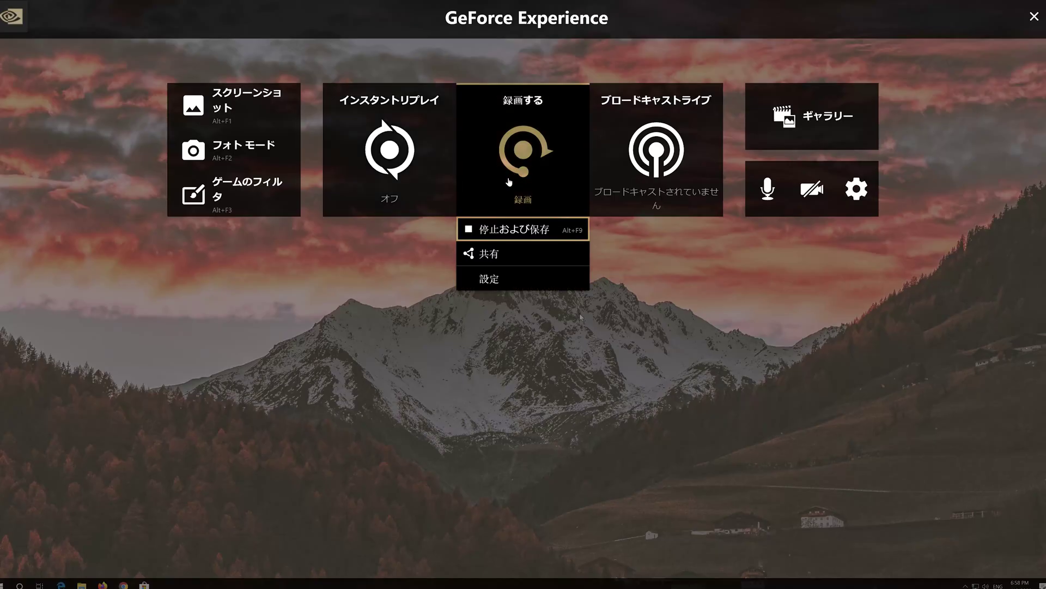